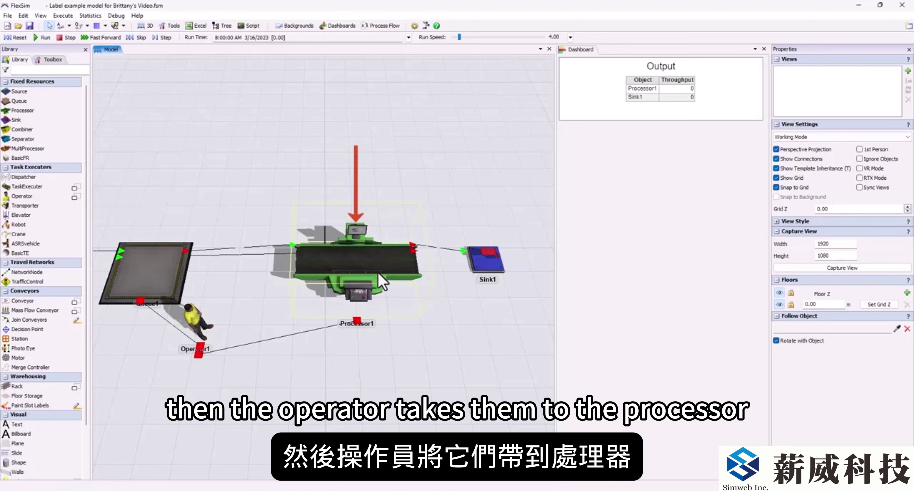
Step: Review Processor1's By Percentage output routing and run the model to watch the item flow
left_click(381, 283)
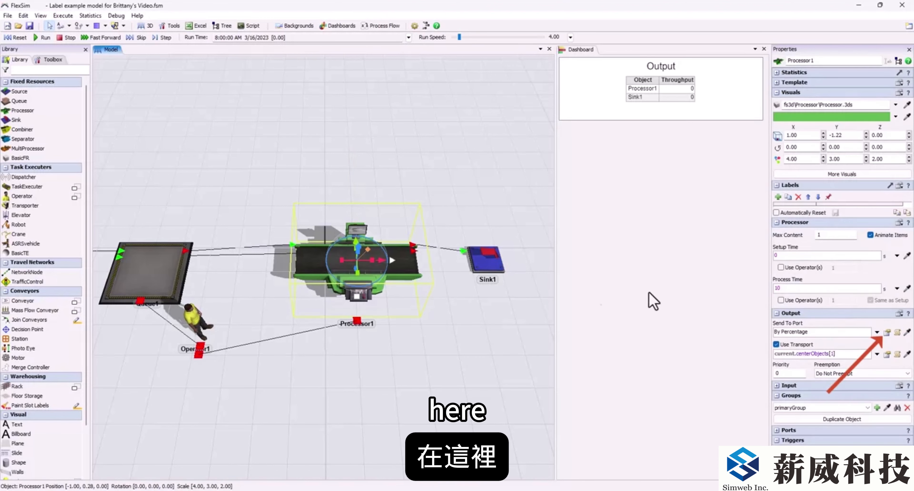
left_click(886, 334)
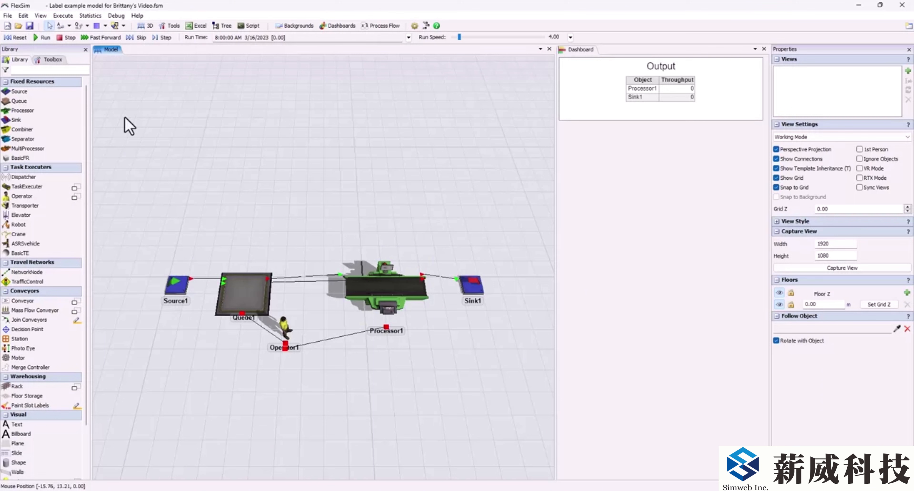
left_click(43, 37)
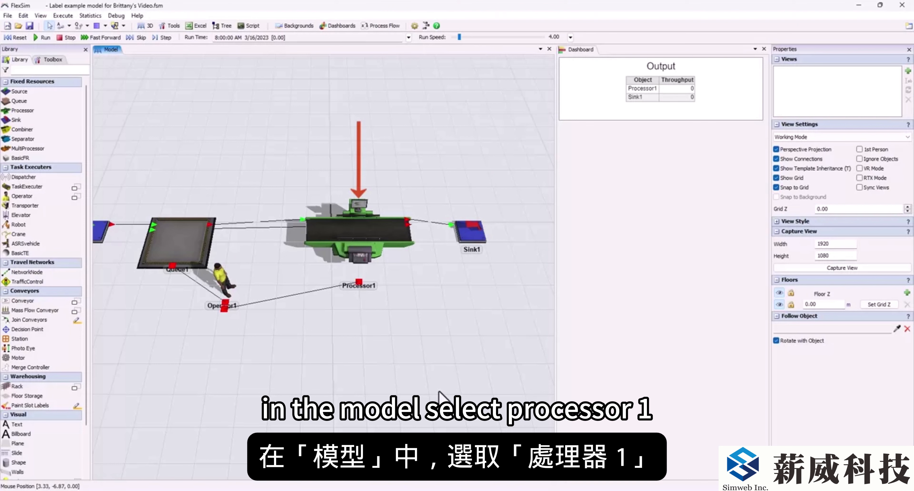
Step: Add an On Exit trigger to Processor1 with a Set Label data operation
left_click(365, 234)
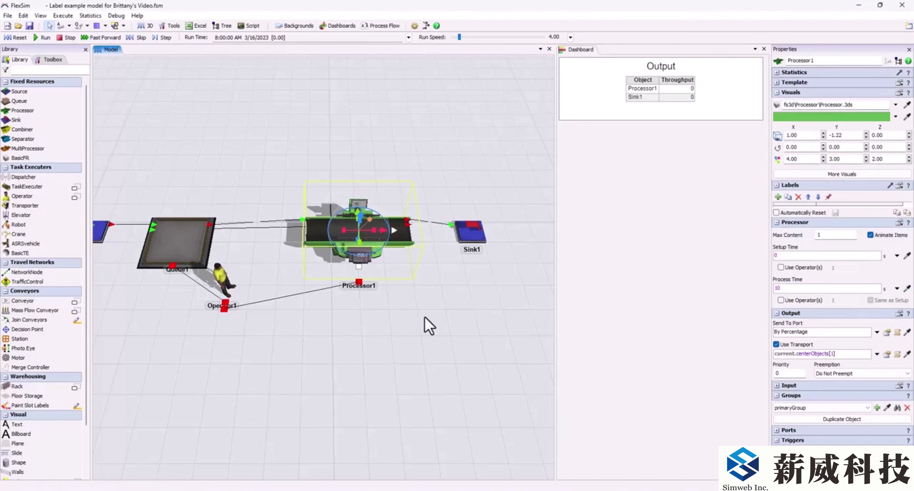
left_click(813, 314)
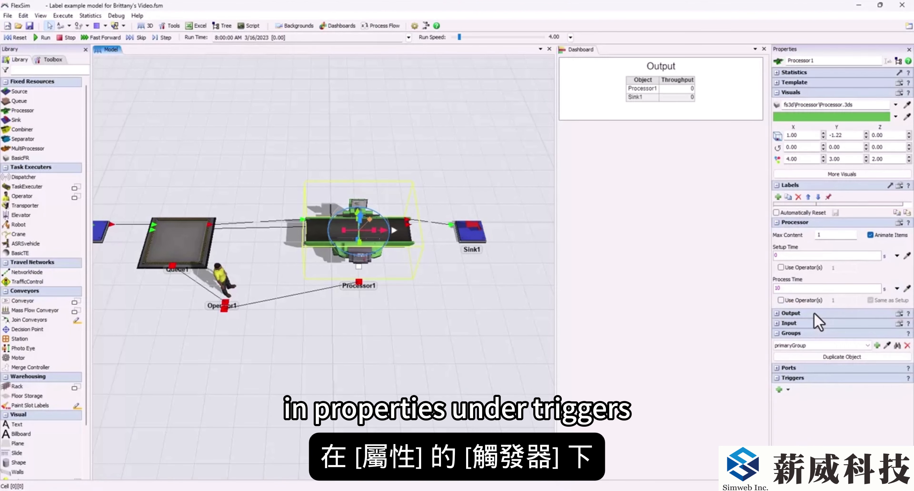
left_click(779, 390)
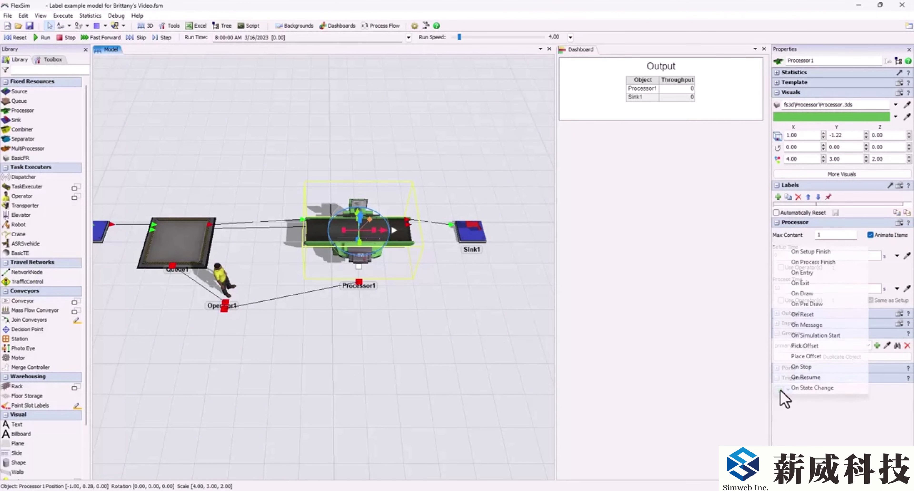
left_click(811, 286)
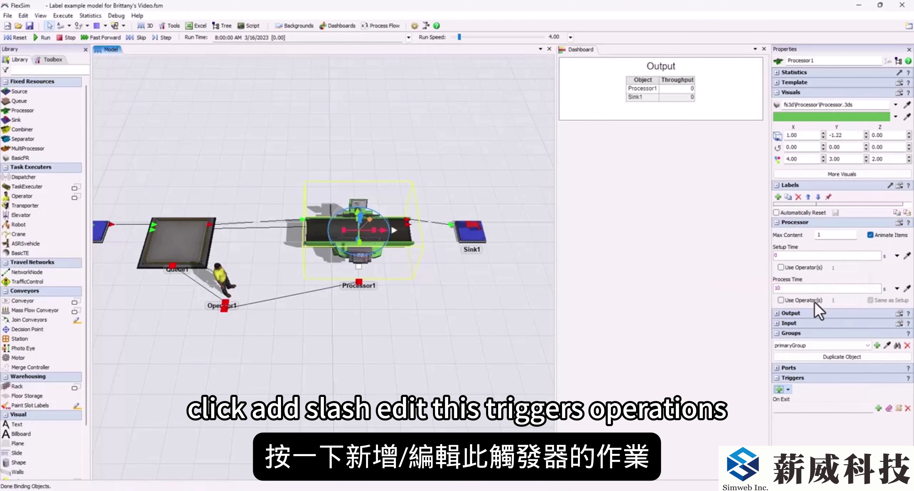
left_click(878, 409)
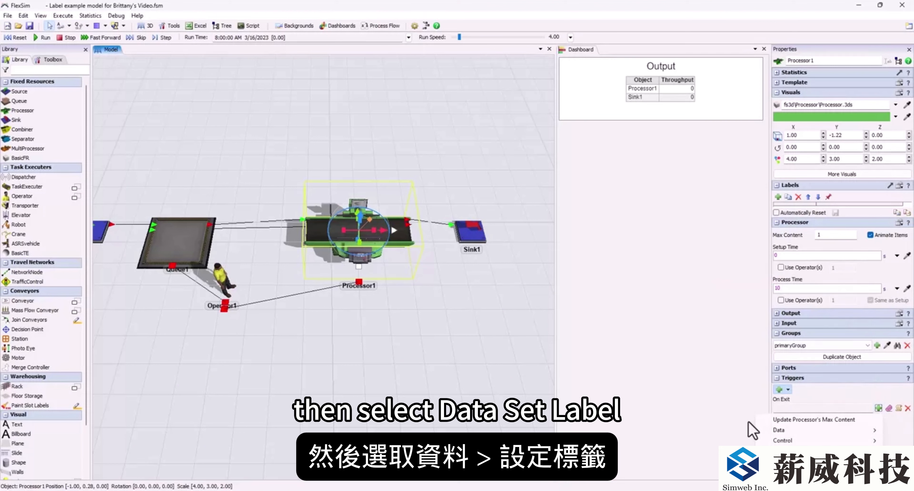
mouse_move(783, 430)
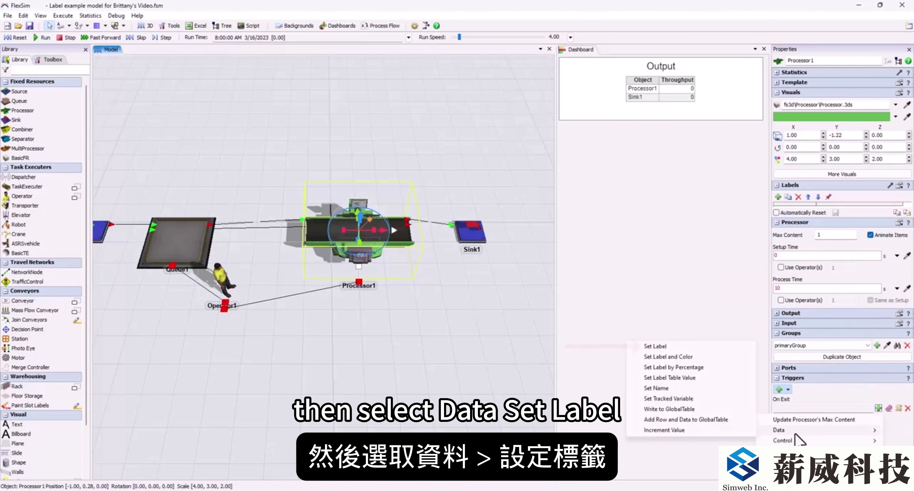
left_click(675, 348)
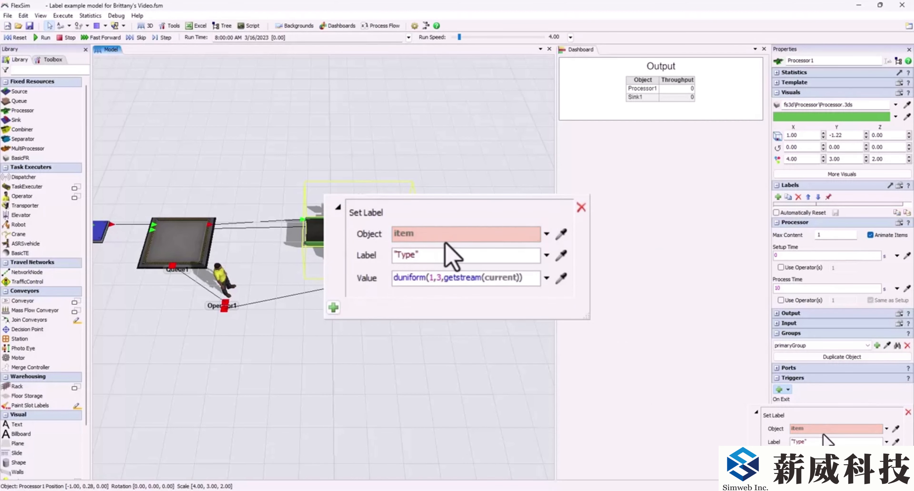
Step: Configure the Set Label operation with object item, label "ReworkState" and value port
left_click(815, 429)
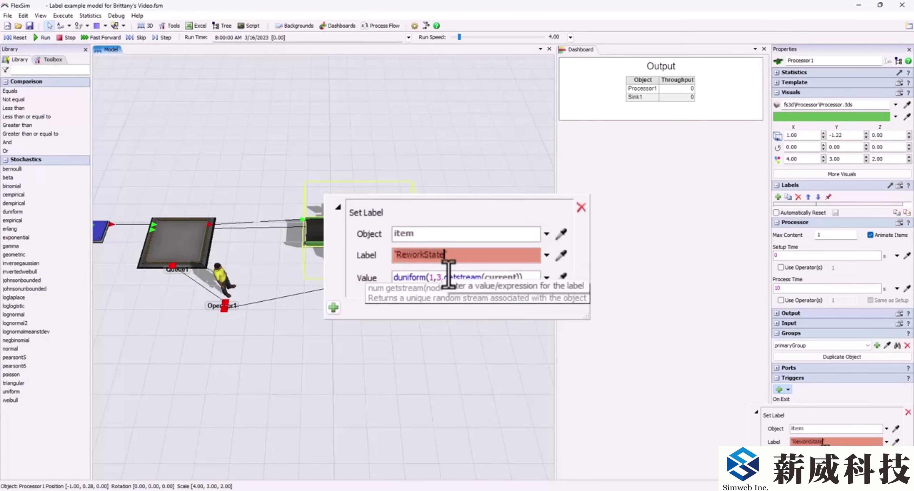
left_click(399, 253)
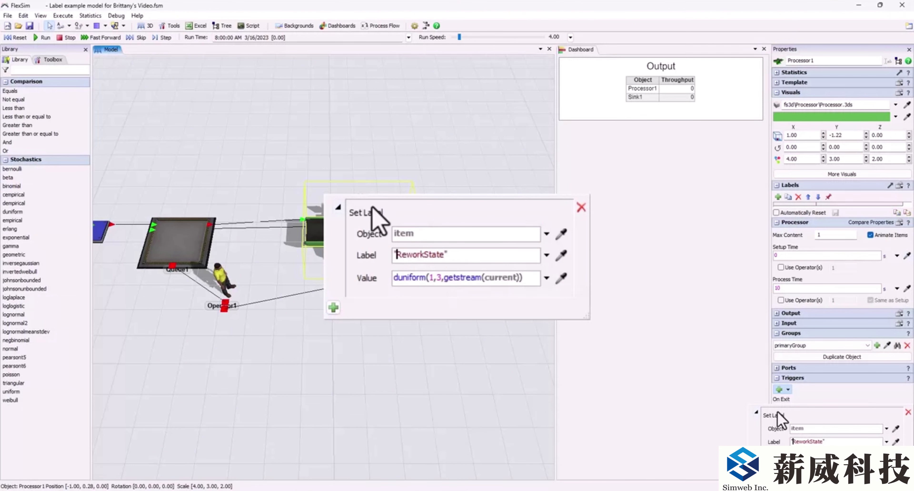
left_click_drag(523, 278, 394, 277)
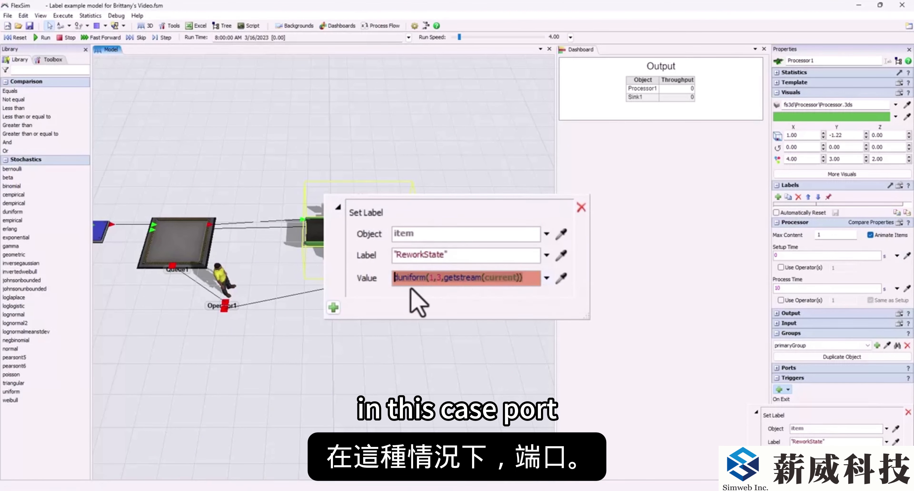
type("port")
left_click(628, 349)
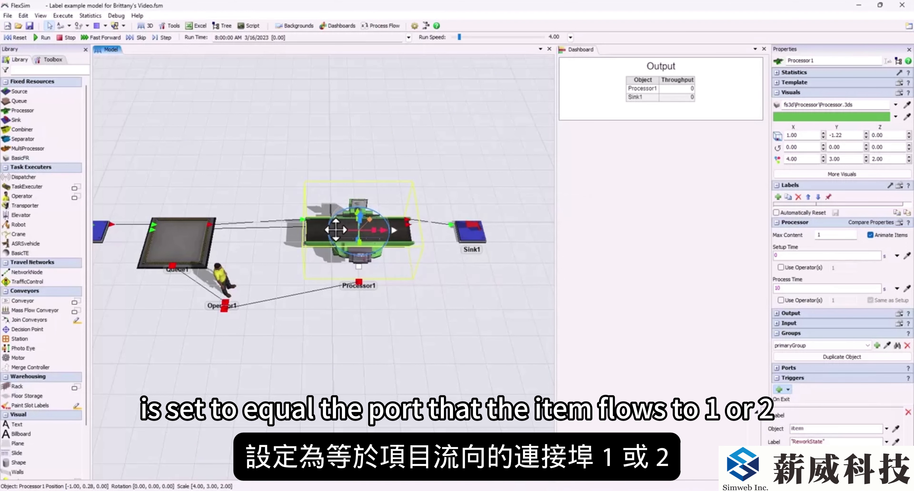
left_click(693, 418)
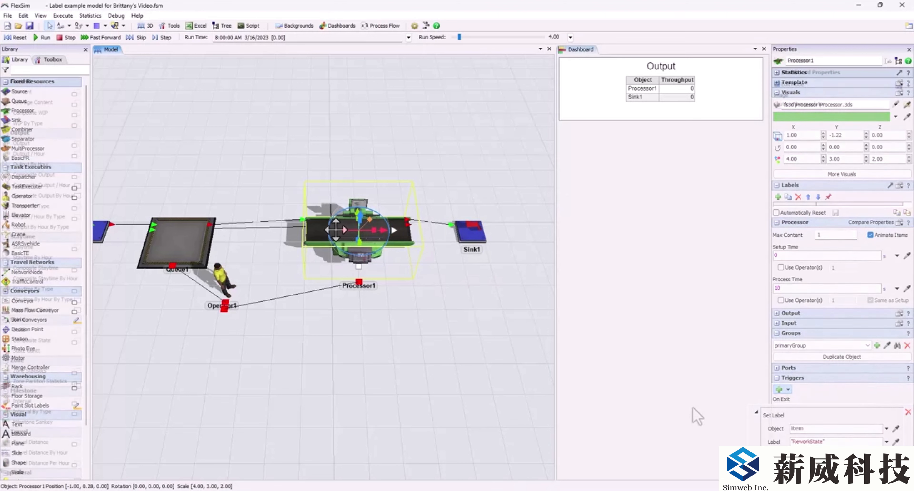
Step: Run the model, stop it while the operator carries a box near Queue1, and inspect the box's ReworkState label
left_click(36, 38)
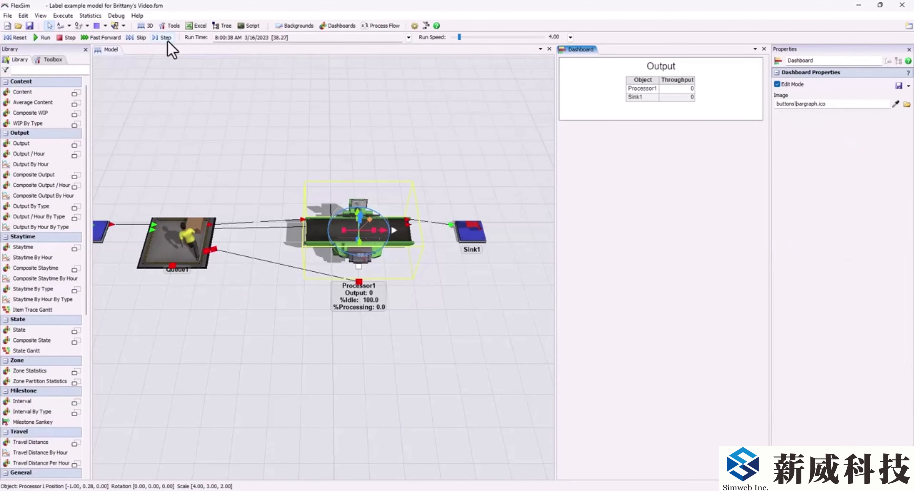
left_click(291, 319)
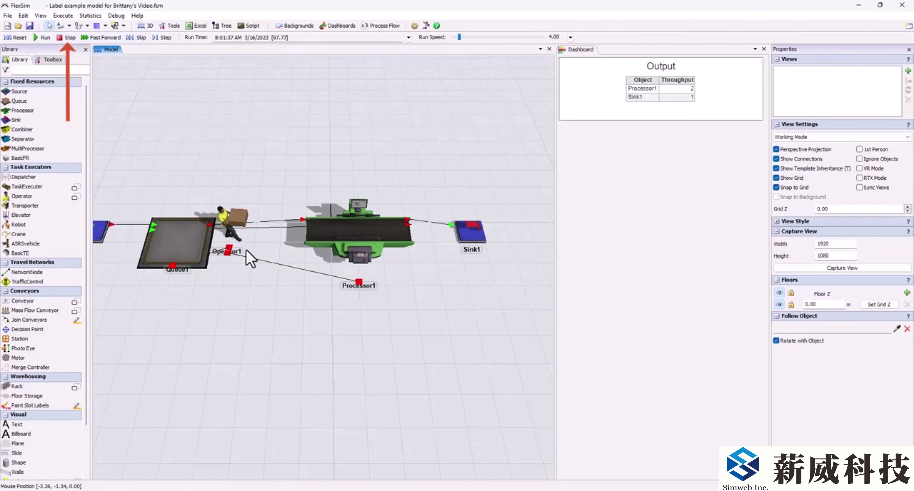
left_click_drag(251, 306, 266, 333)
scroll(255, 325, "up", 3)
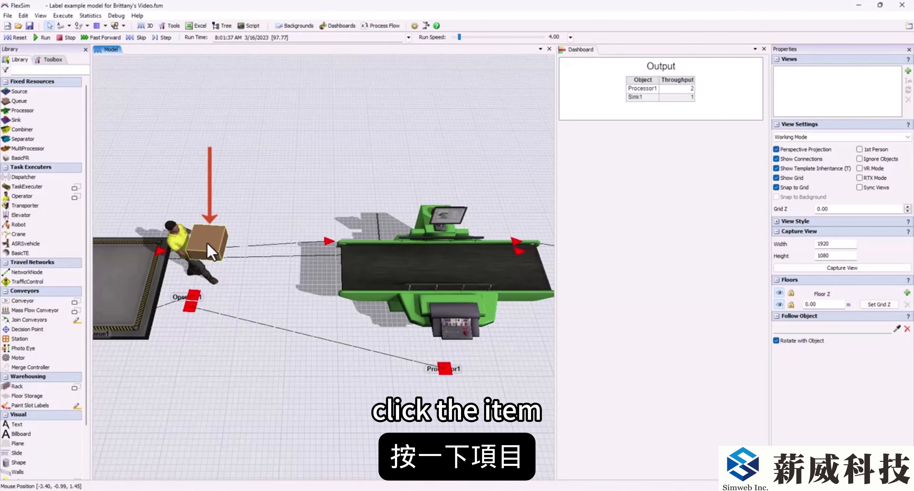
left_click(212, 253)
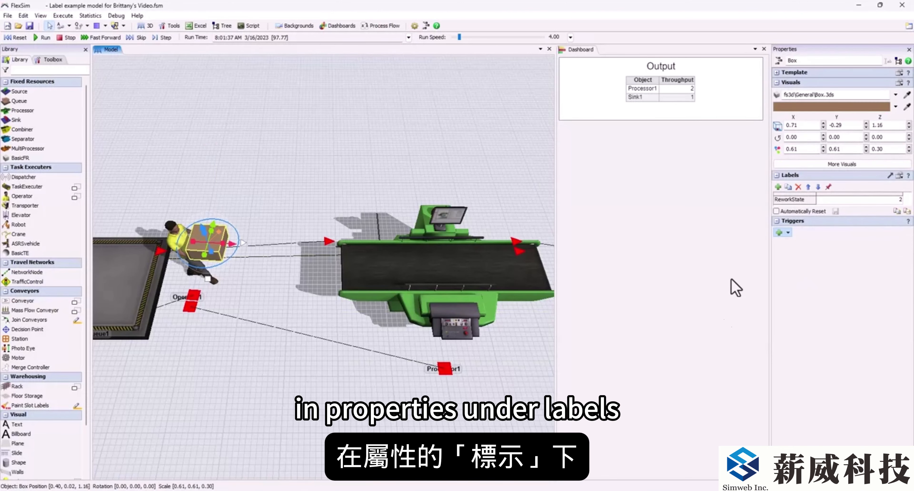
left_click(852, 199)
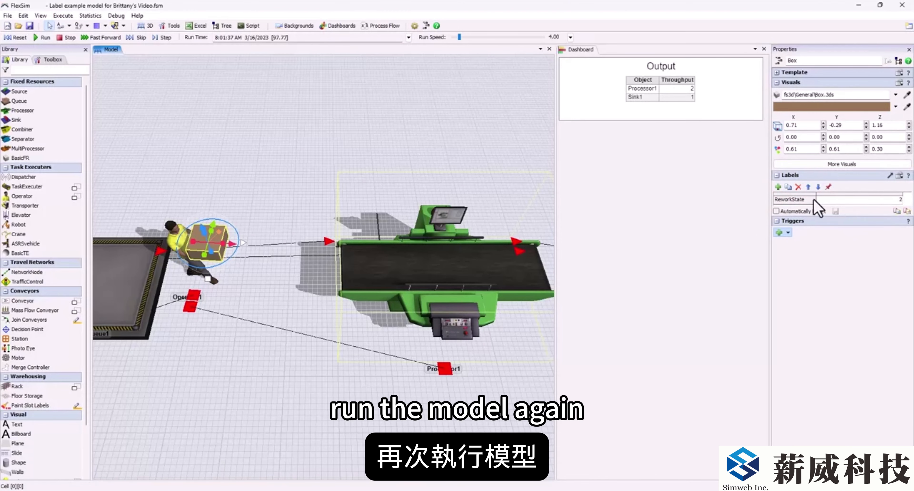
Step: Resume the run, inspect the ReworkState label of the box carried toward Sink1, and continue until it is delivered
left_click_drag(471, 341, 323, 362)
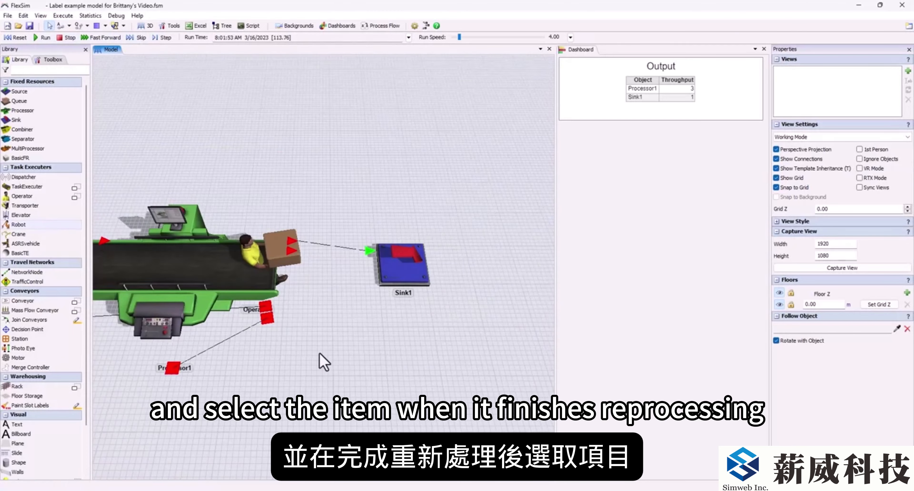
left_click(289, 257)
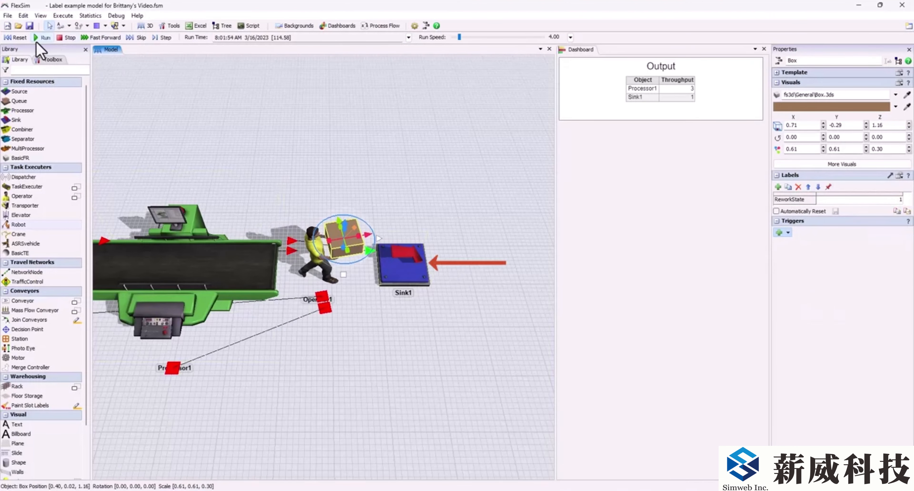
left_click(64, 40)
left_click_drag(199, 395, 398, 259)
scroll(247, 339, "down", 3)
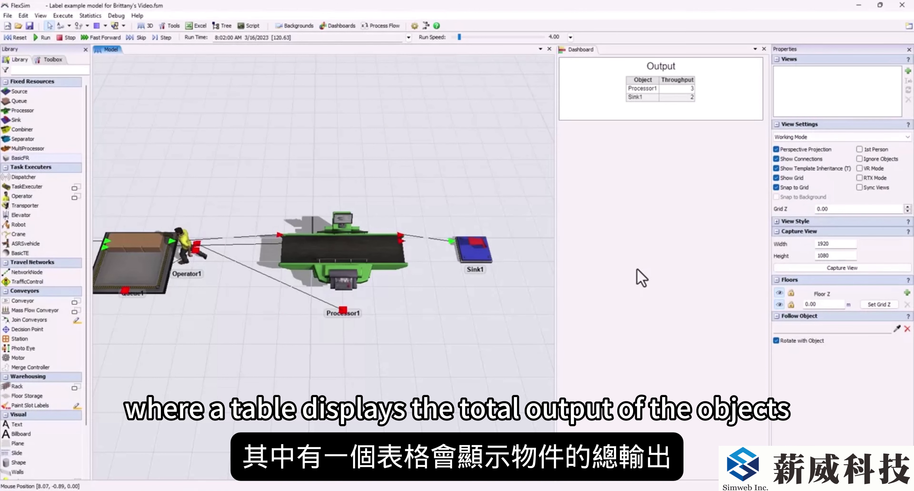
Step: Add an Output By Type bar chart to the dashboard below the Output table
left_click(636, 254)
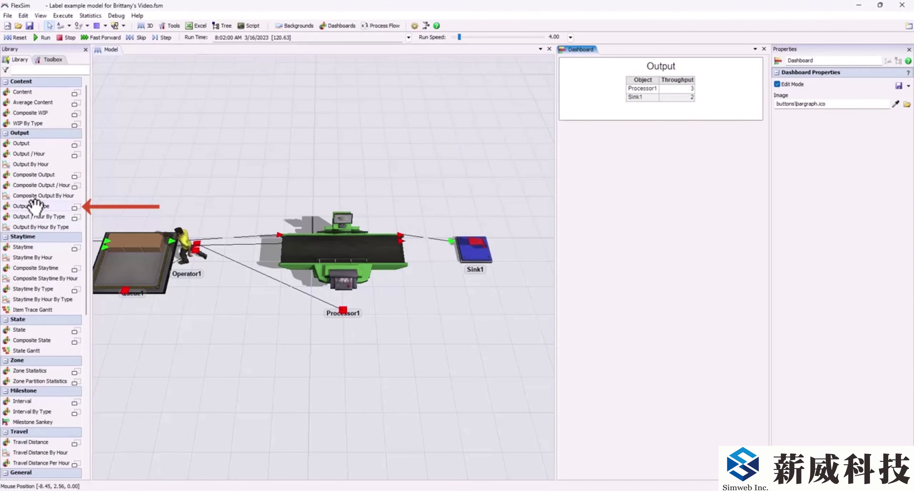
mouse_move(37, 206)
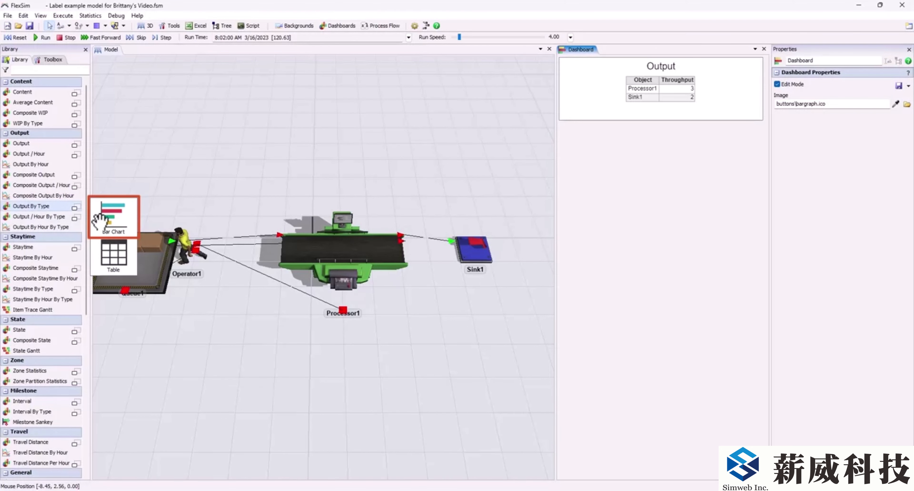
left_click_drag(100, 220, 607, 225)
left_click_drag(587, 161, 584, 159)
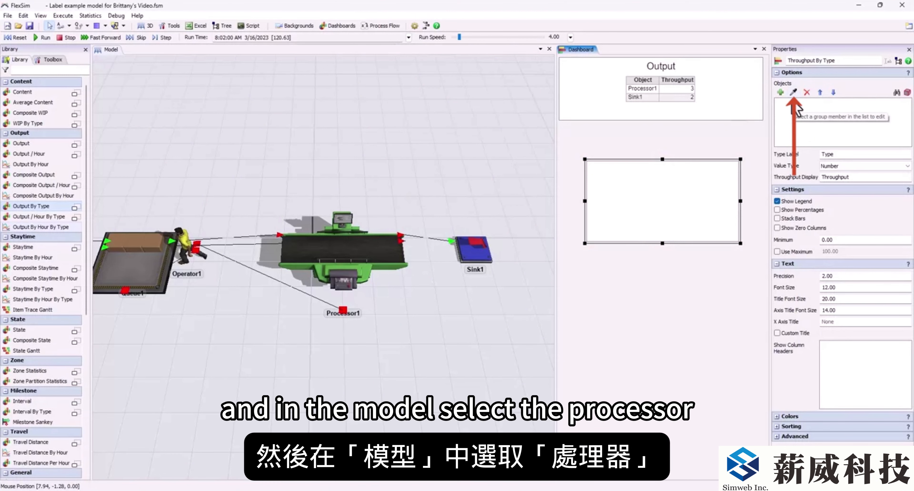
Step: Sample Processor1 as the bar chart's object and set its Type Label to ReworkState
left_click(793, 93)
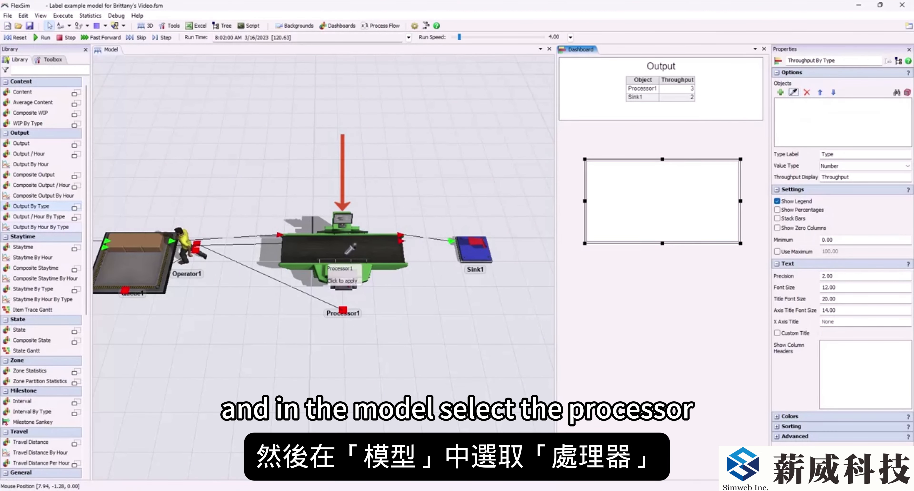
left_click(346, 253)
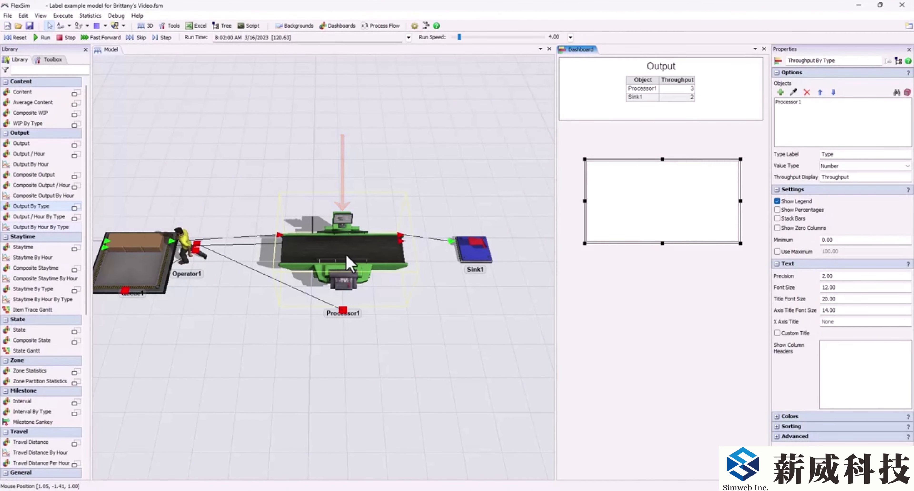
left_click(835, 154)
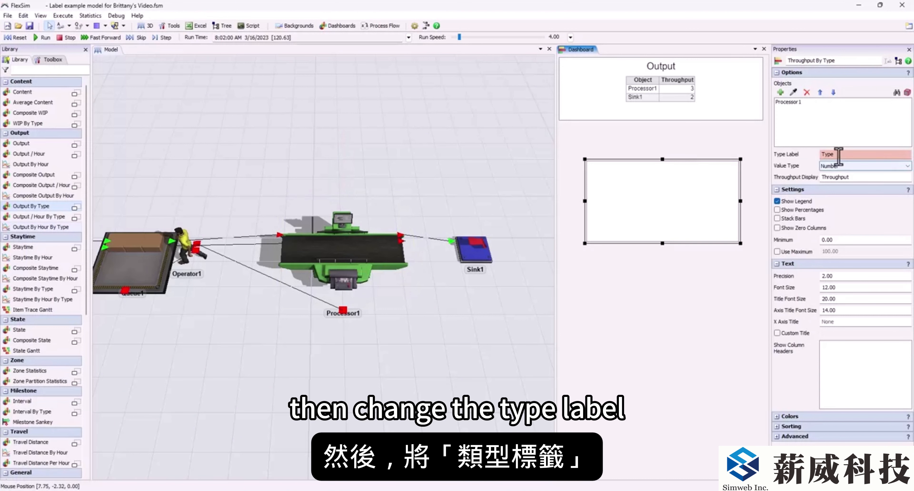
type("ReworkState")
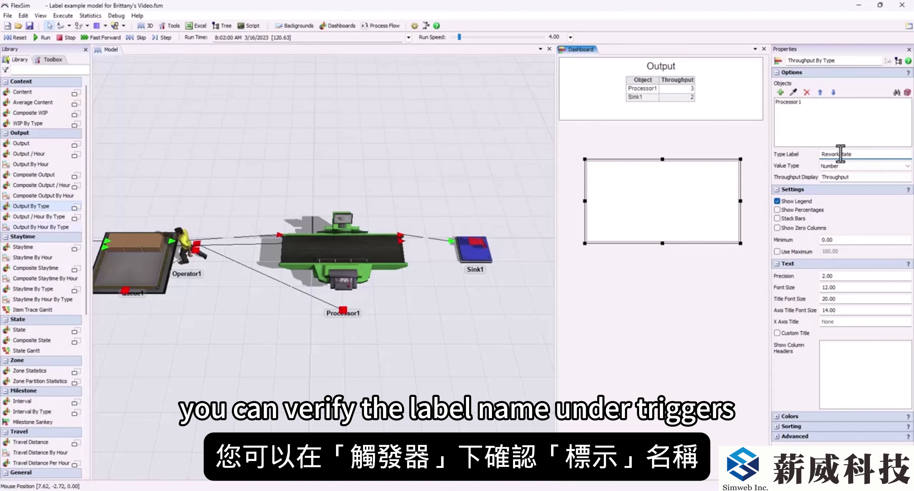
Step: Check the label name in the Set Label operation of Processor1's On Exit trigger
left_click(377, 248)
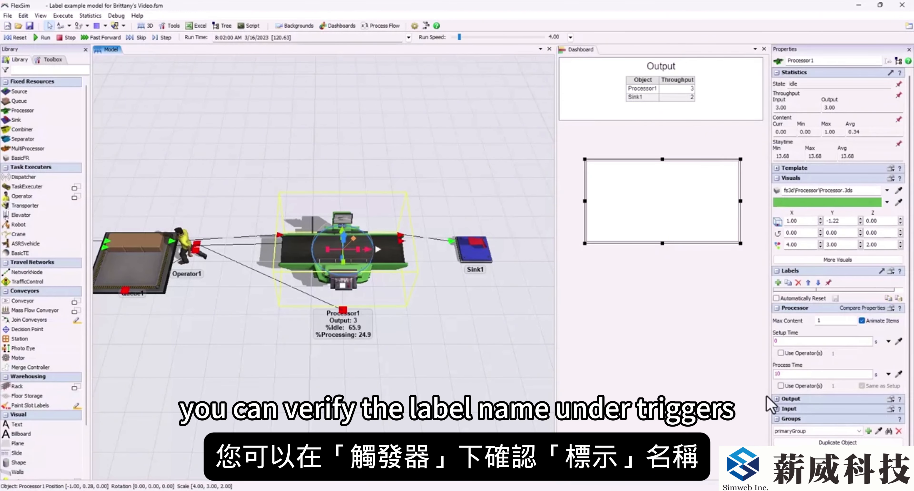
scroll(767, 397, "down", 1)
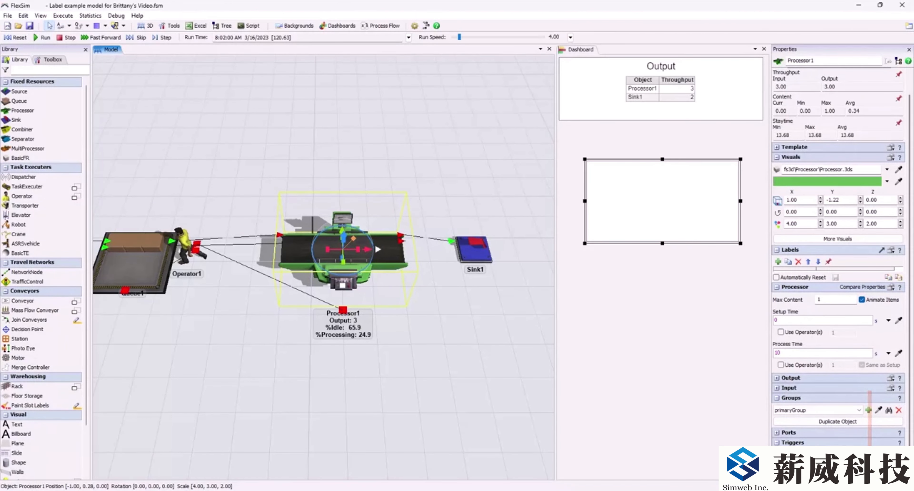
left_click(796, 445)
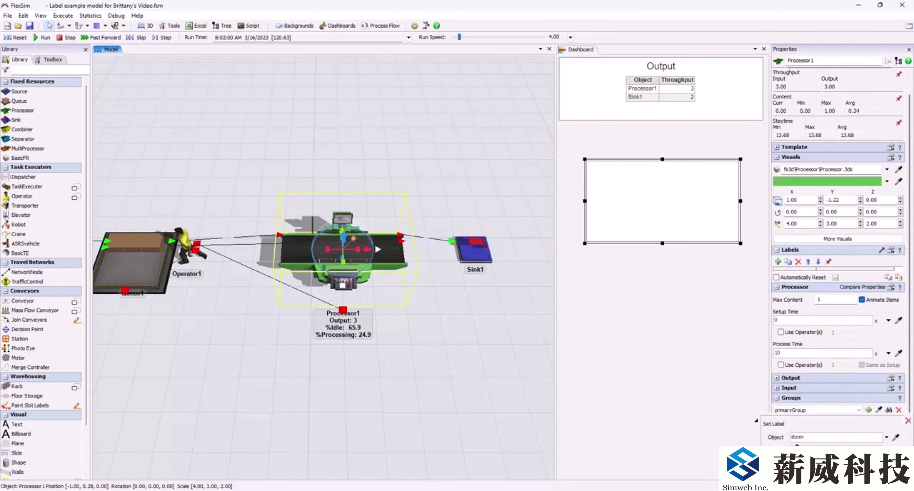
left_click(535, 361)
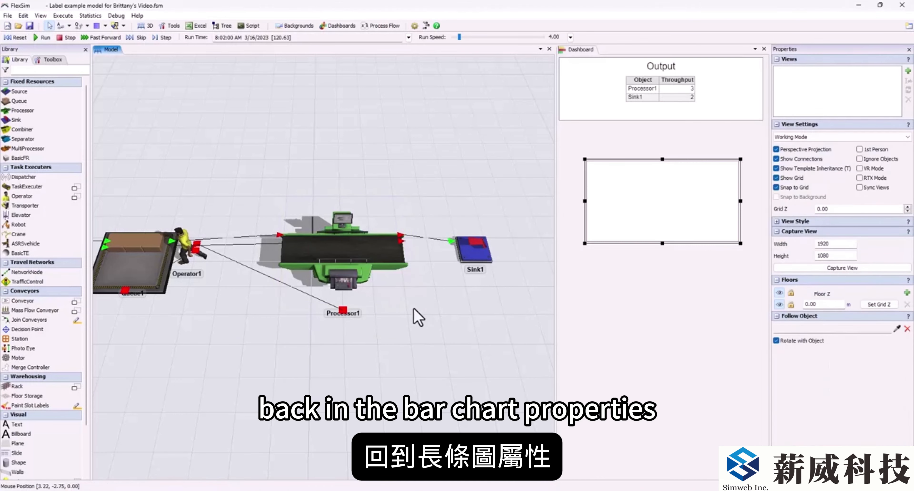
left_click(376, 270)
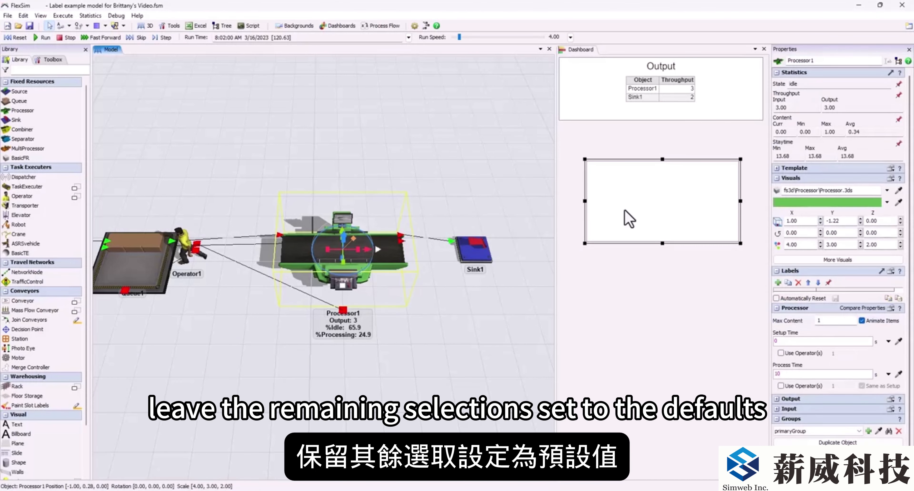
Step: Reset the model and enlarge the Throughput By Type chart to span the dashboard's width directly below the Output table
left_click(655, 220)
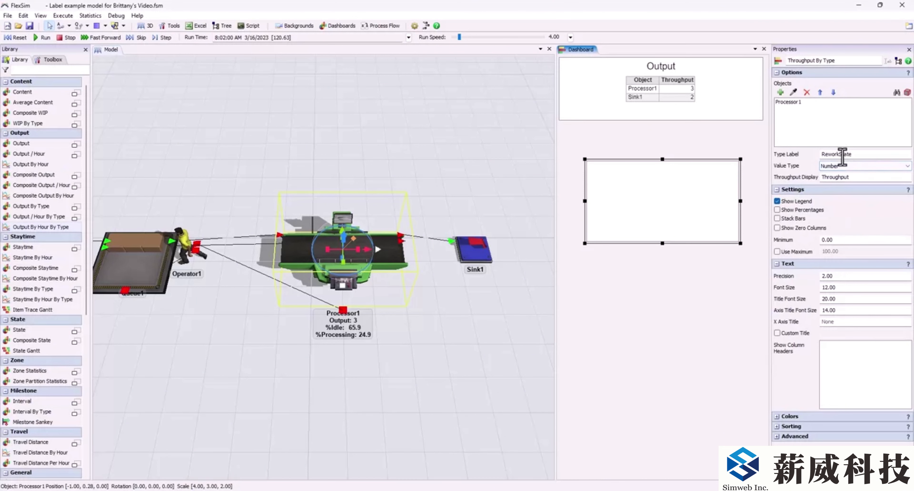
left_click(275, 286)
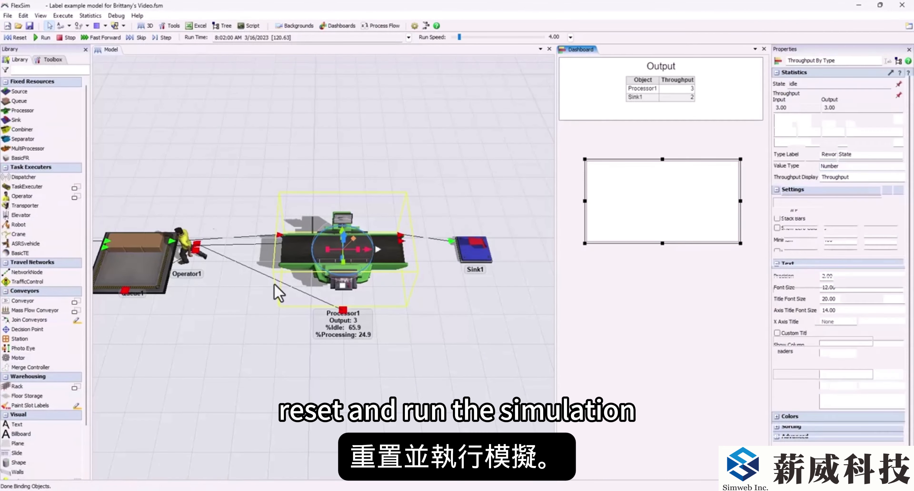
left_click(17, 38)
left_click_drag(586, 159, 554, 120)
left_click_drag(740, 244, 761, 240)
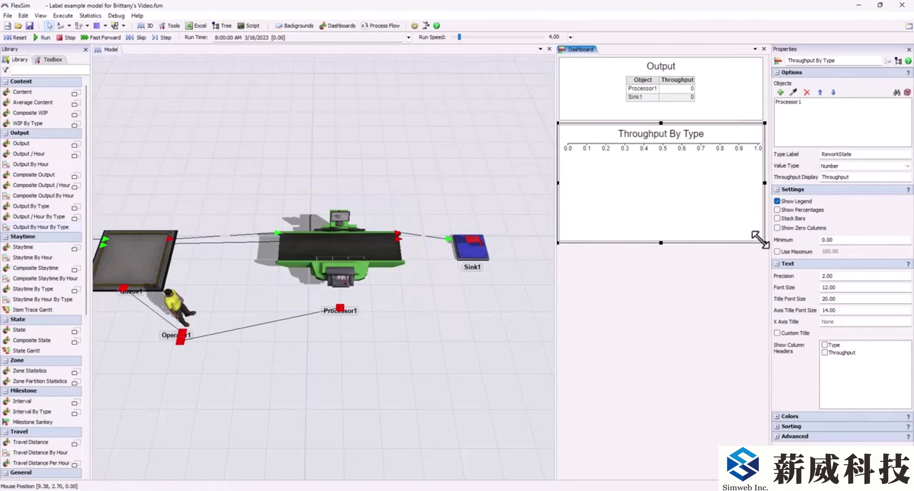
left_click(695, 284)
Step: Reset and run the simulation, raising the run speed to 128 while it is running
left_click(17, 38)
left_click(39, 38)
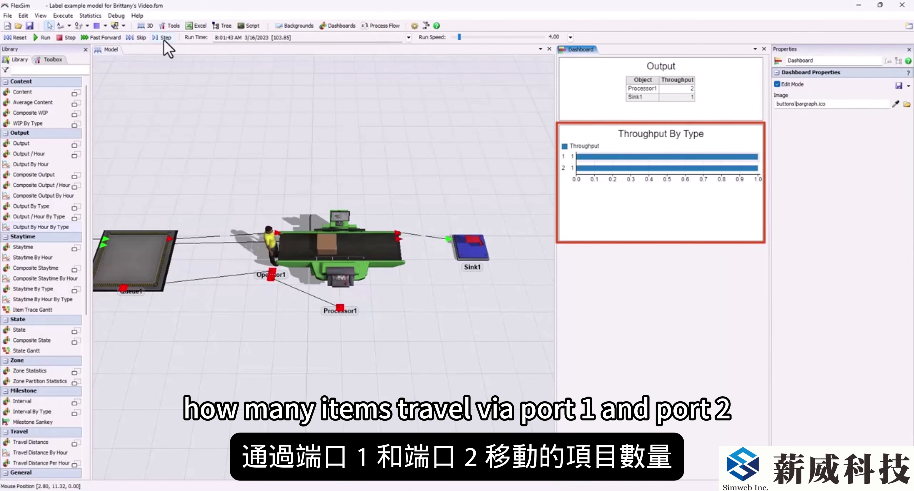
key("ctrl+Up")
key("ctrl+Up")
key("ctrl+Up")
key("ctrl+Up")
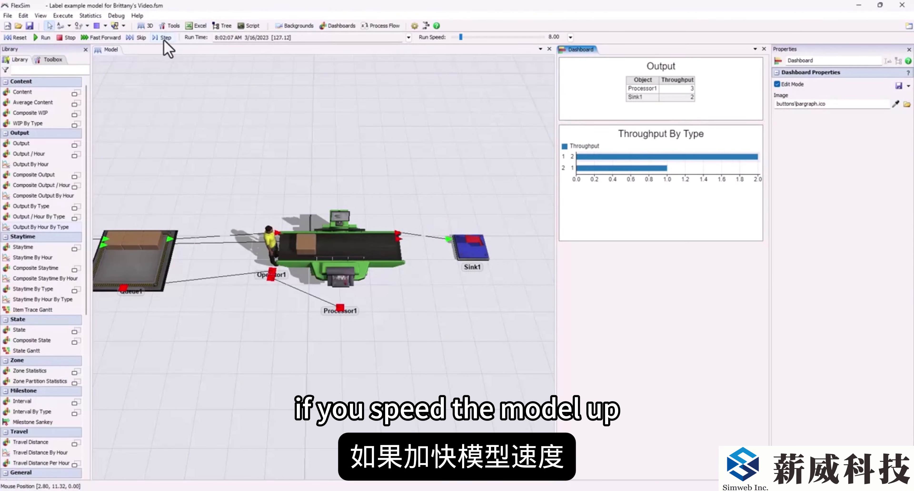
key("ctrl+Up")
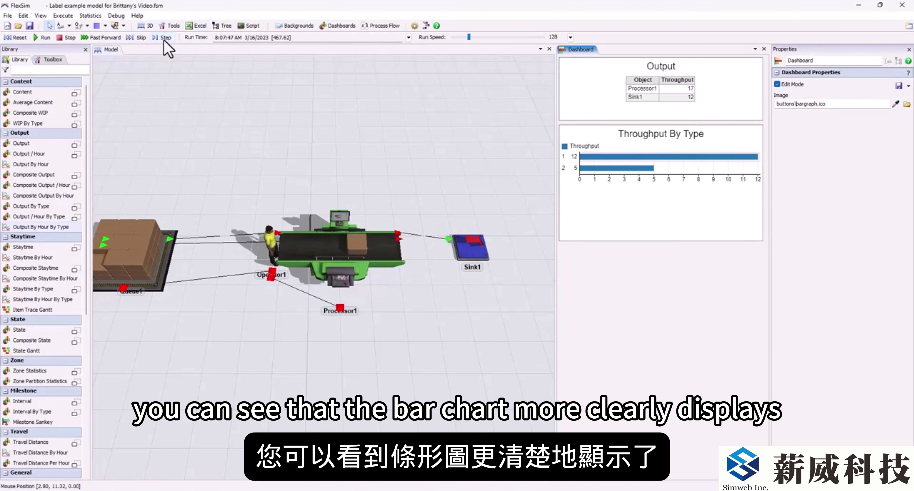